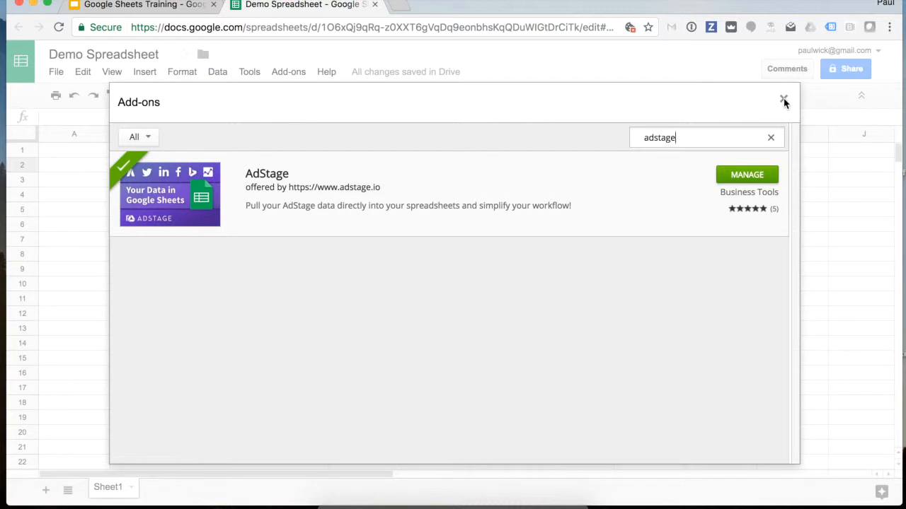
- Close the add-ons dialog and launch the AdStage add-on's sidebar
click(783, 98)
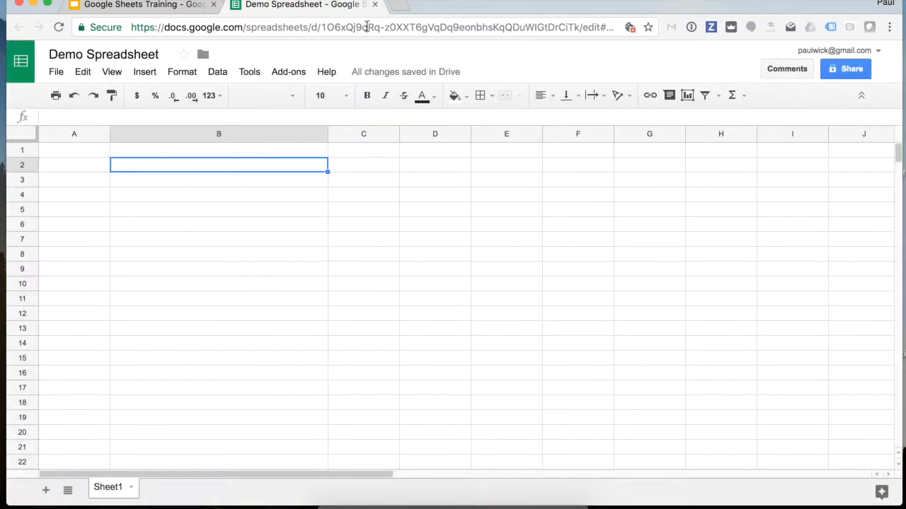
click(287, 71)
mouse_move(348, 97)
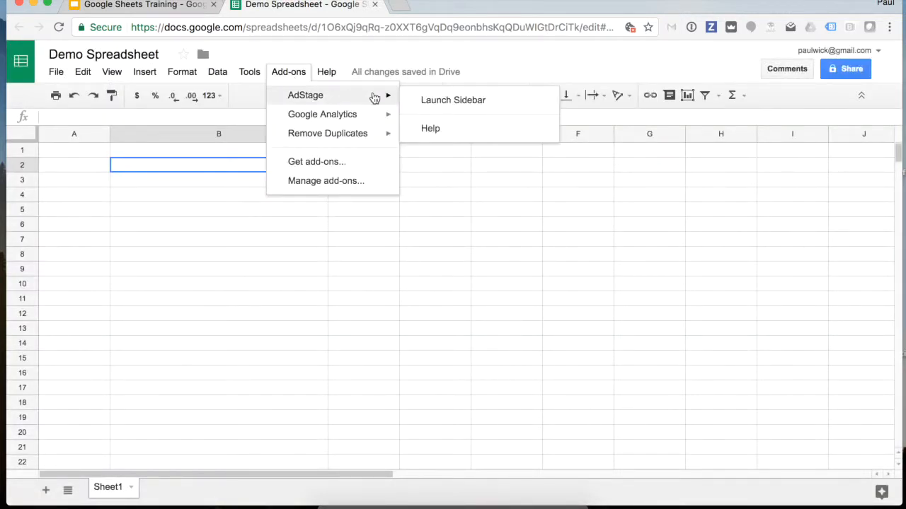
click(465, 99)
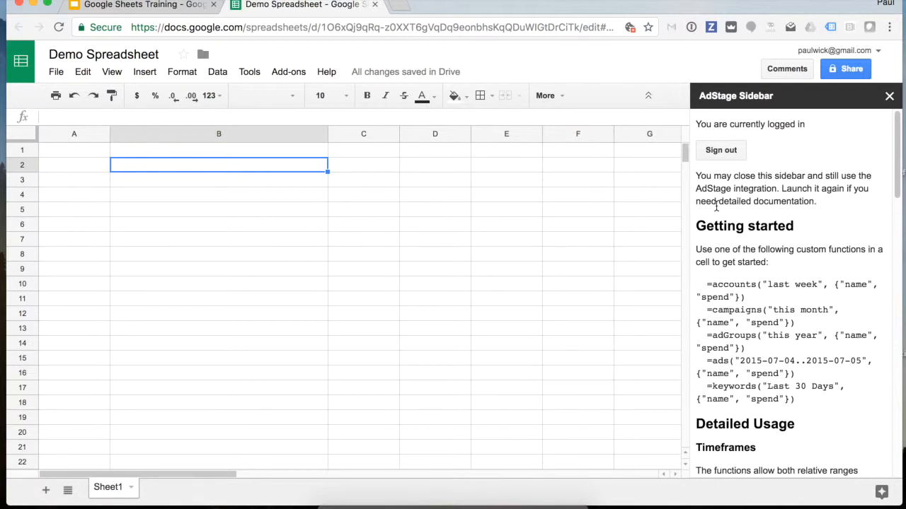
- Copy the example formula =campaigns("this month", {"name", "spend"}) from the AdStage documentation into cell B2
drag(796, 323, 703, 317)
key(ctrl+c)
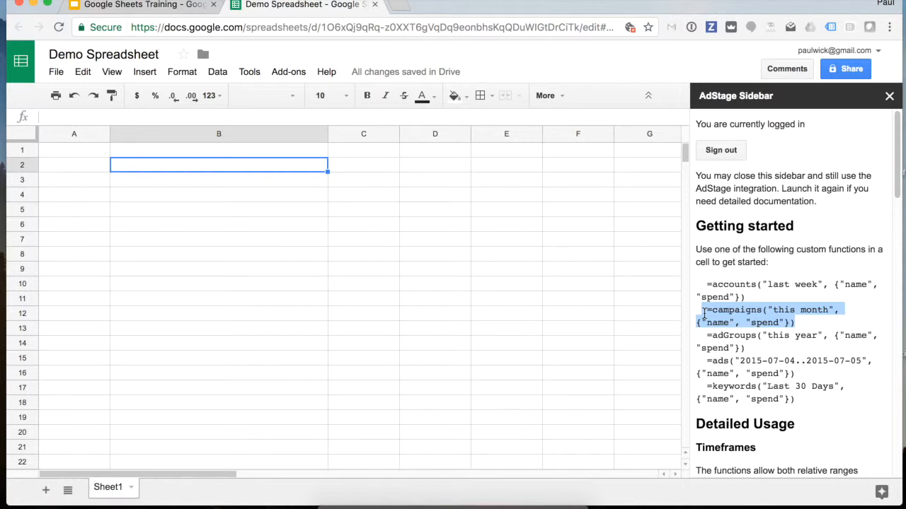
click(116, 119)
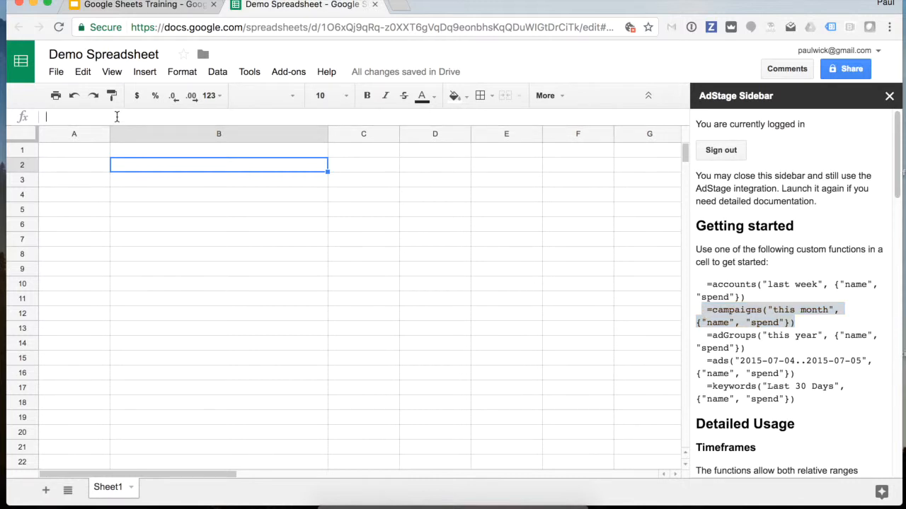
key(ctrl+v)
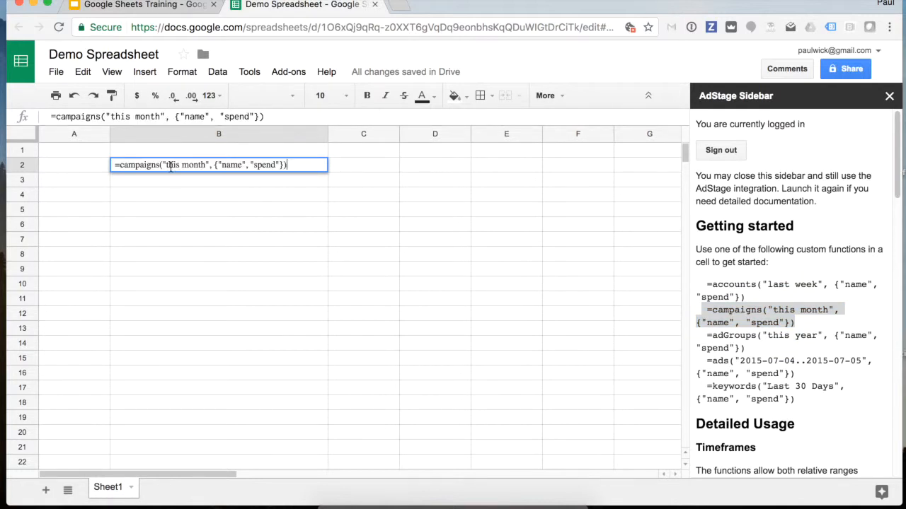
key(Return)
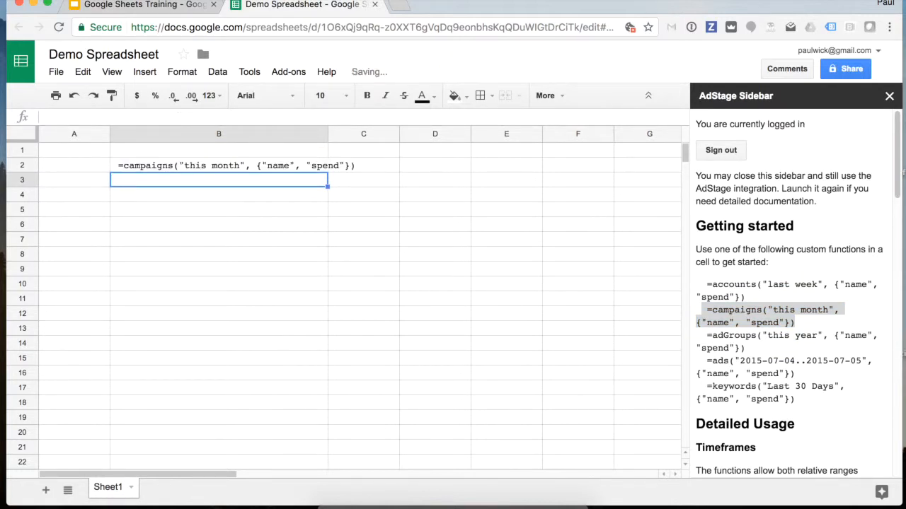
- Remove the leading space before the equals sign in cell B2 so the entry runs as a formula
click(126, 166)
click(54, 118)
key(BackSpace)
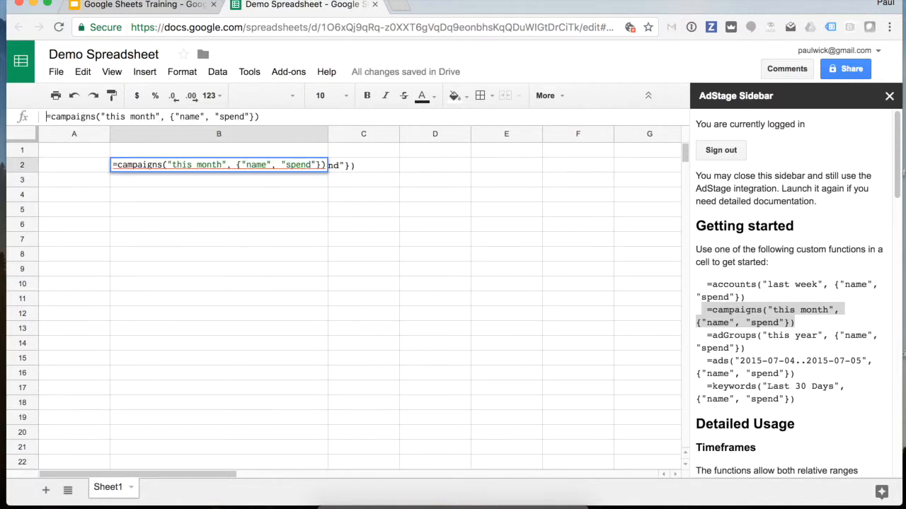
key(Return)
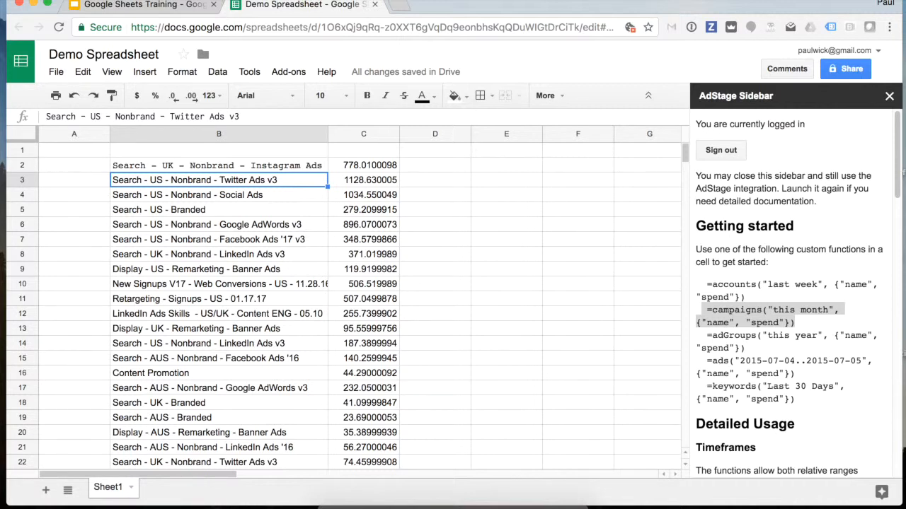
- Add "CTR" as a third column after "spend" in the campaigns formula in B2
click(263, 166)
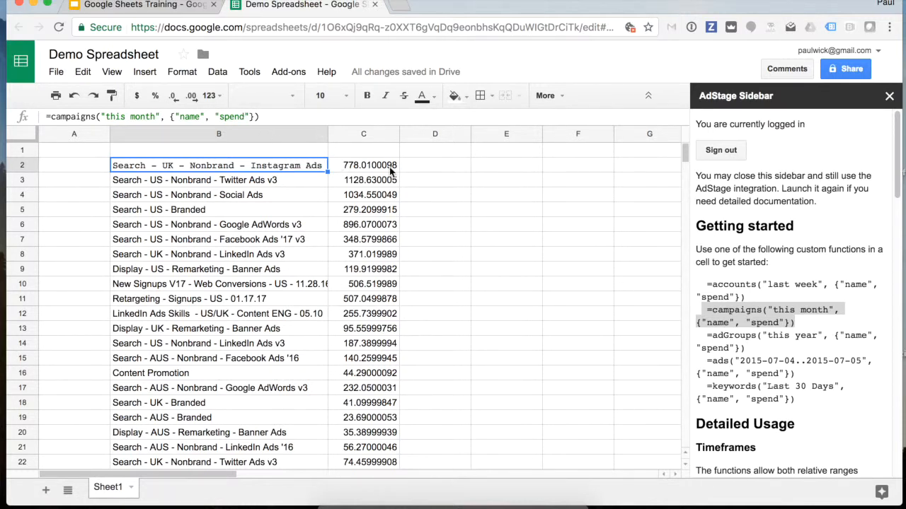
click(247, 117)
text(, ")
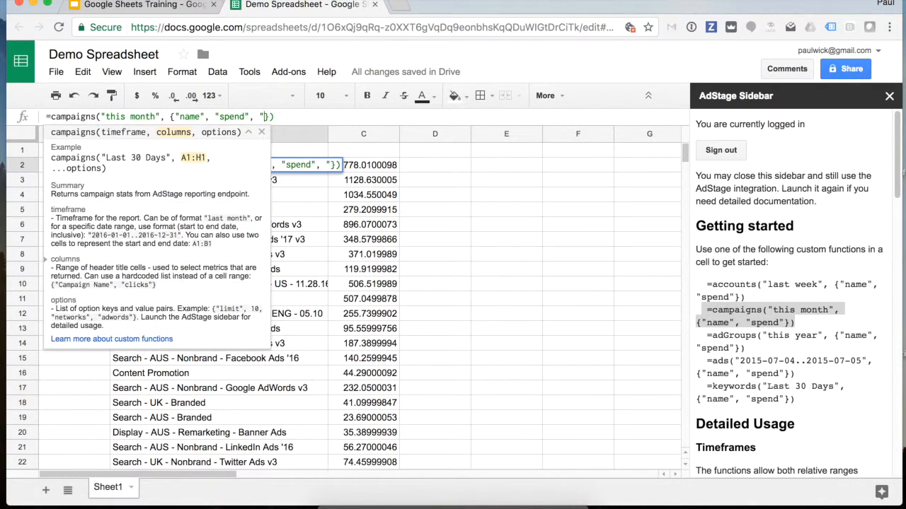
text(CTR")
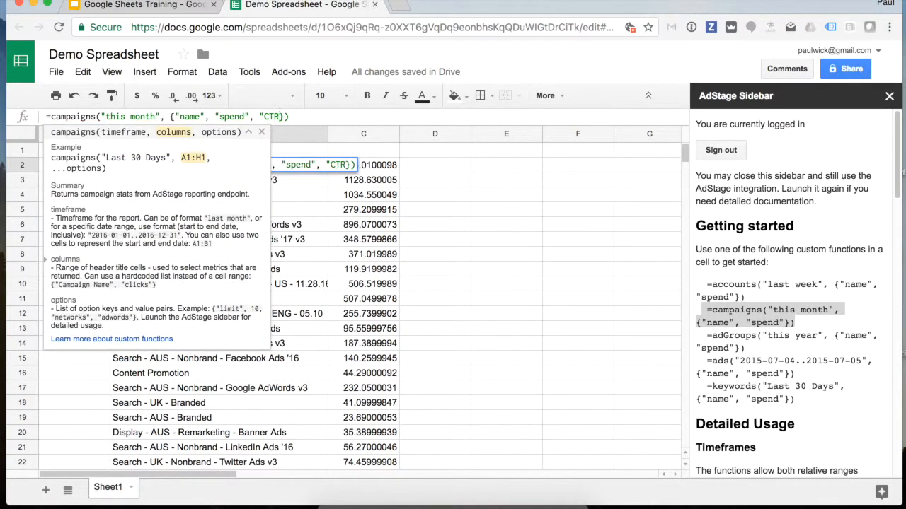
key(Return)
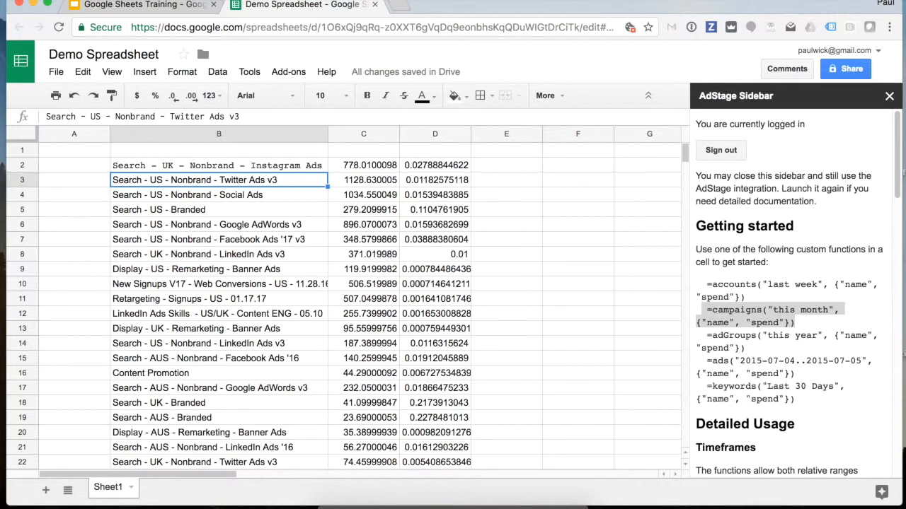
- Replace the hardcoded column names in the B2 campaigns formula with the header cell range B1:I1
click(219, 166)
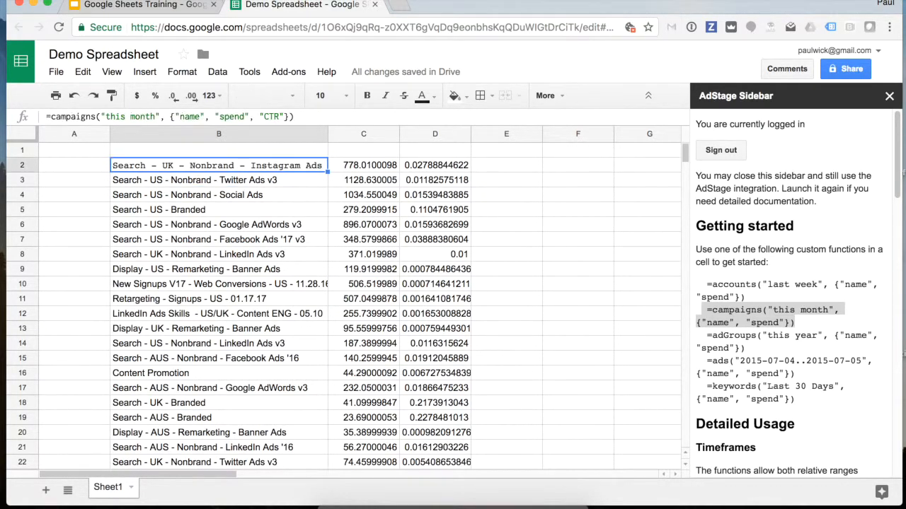
click(285, 118)
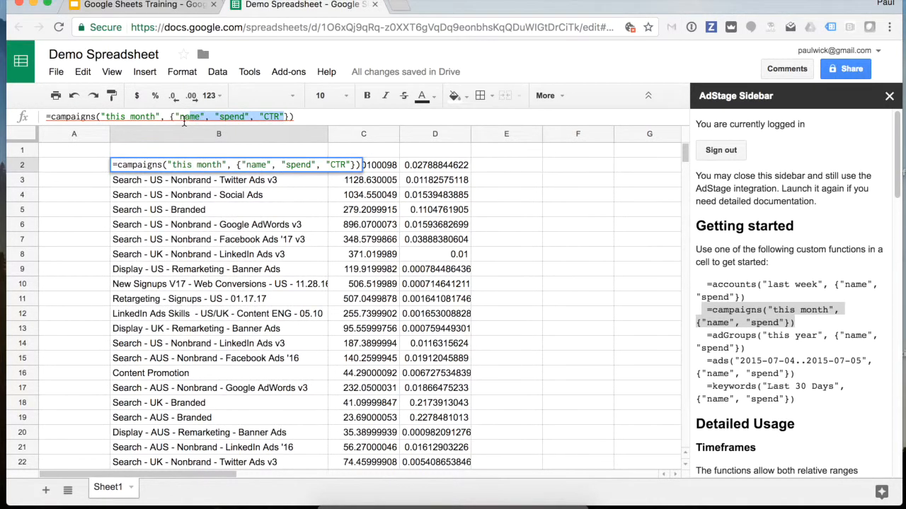
drag(285, 118, 175, 118)
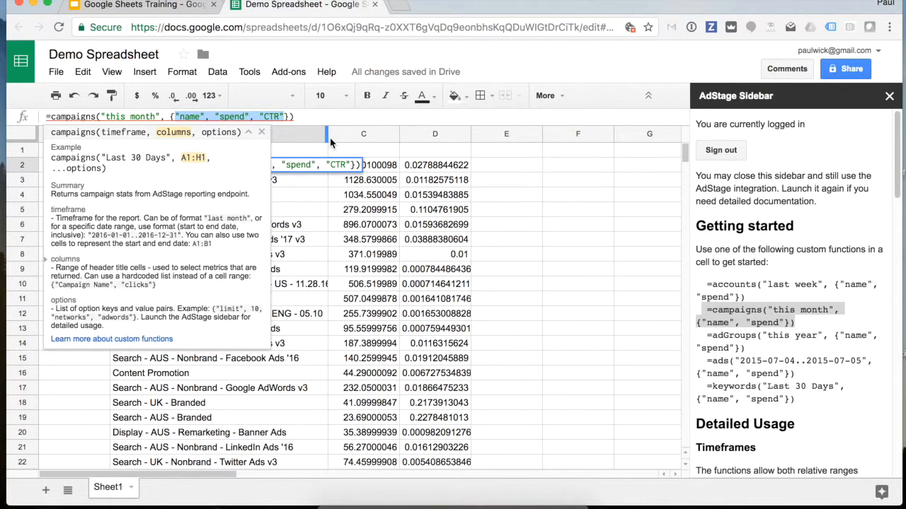
text(A1:)
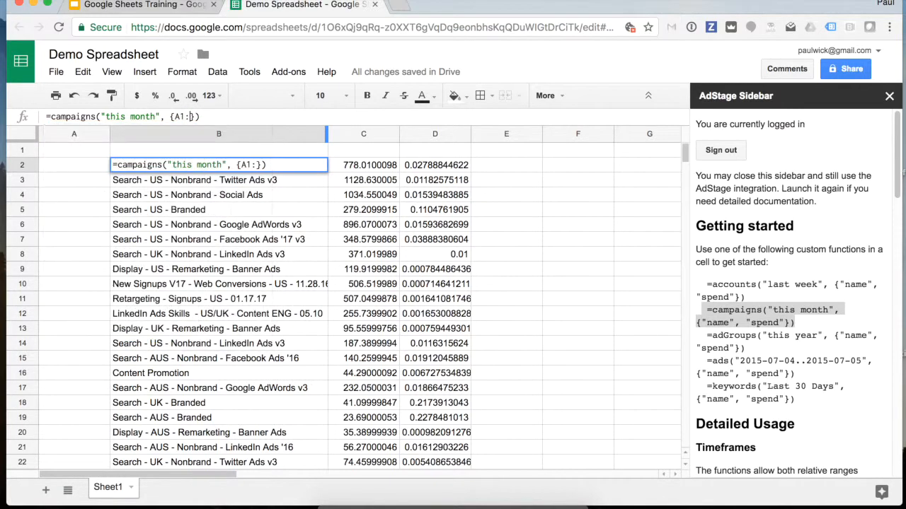
key(BackSpace)
key(BackSpace)
key(BackSpace)
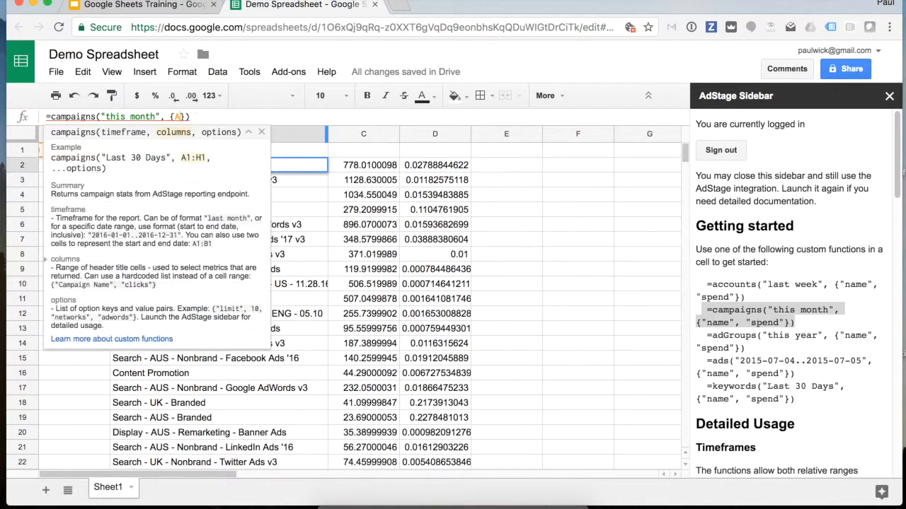
text(B1)
text(:I)
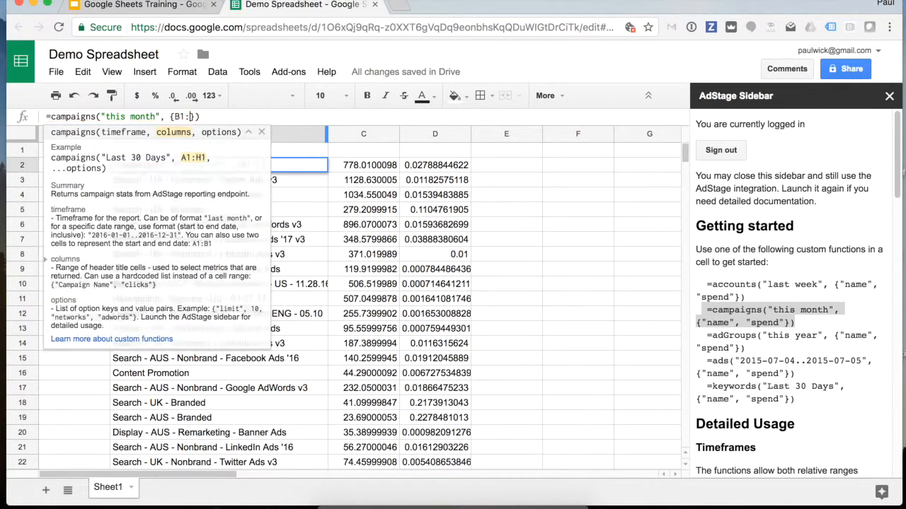
text(1)
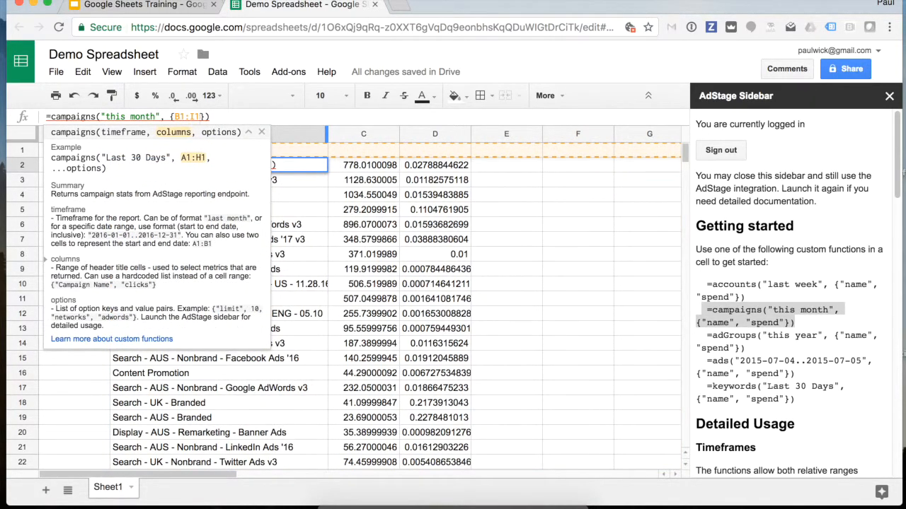
key(Return)
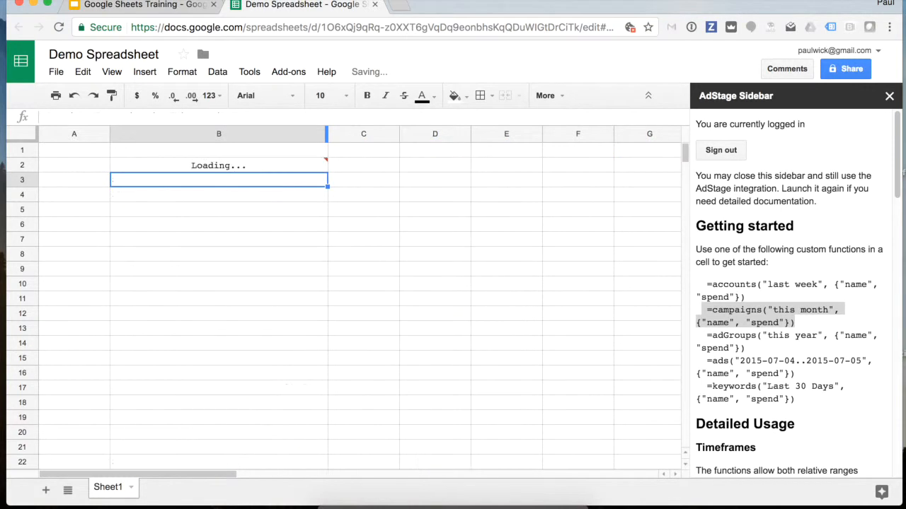
- Enter the headers Campaign Name, Impressions, CLicks and Spend in cells B1 to E1
key(Up)
key(Up)
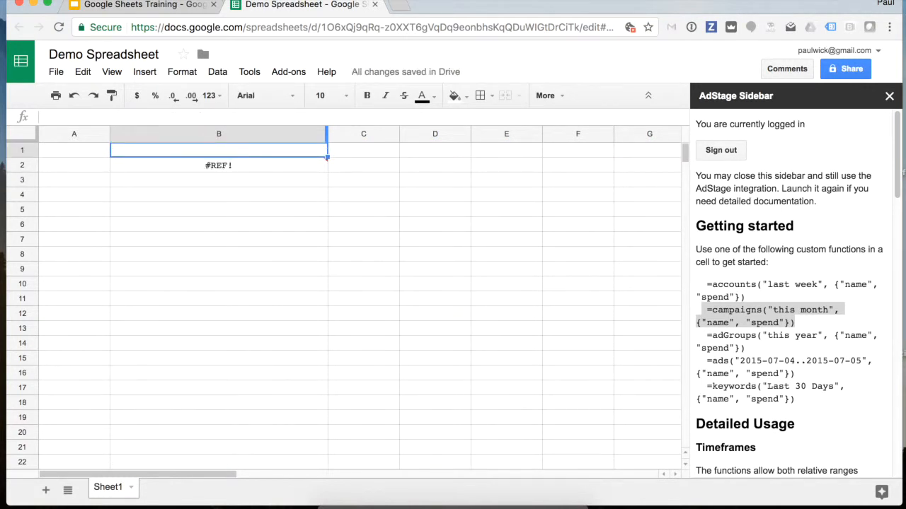
text(Campaign)
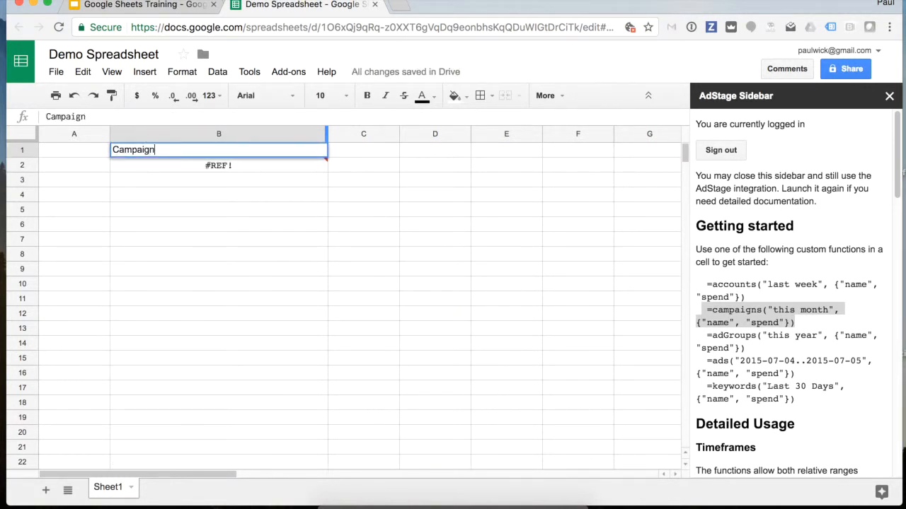
text( Name)
key(Tab)
text(Impressions)
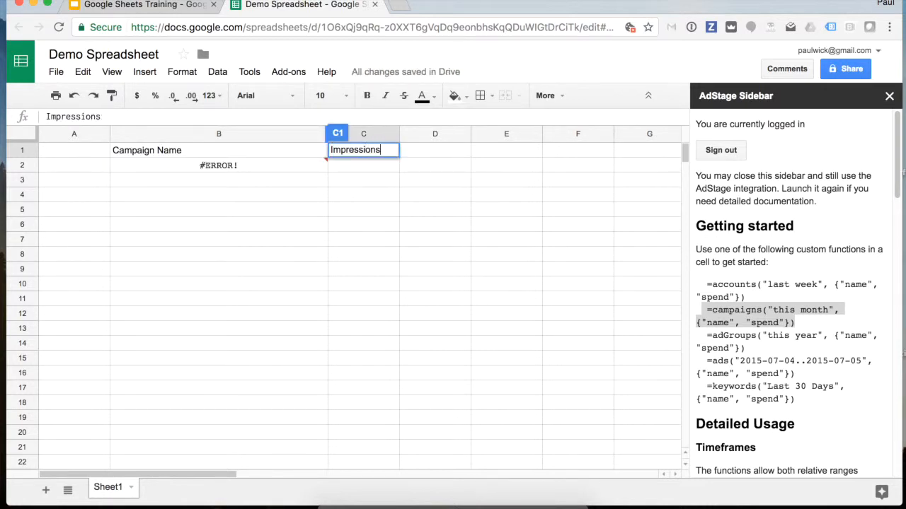
key(Tab)
text(CLicks)
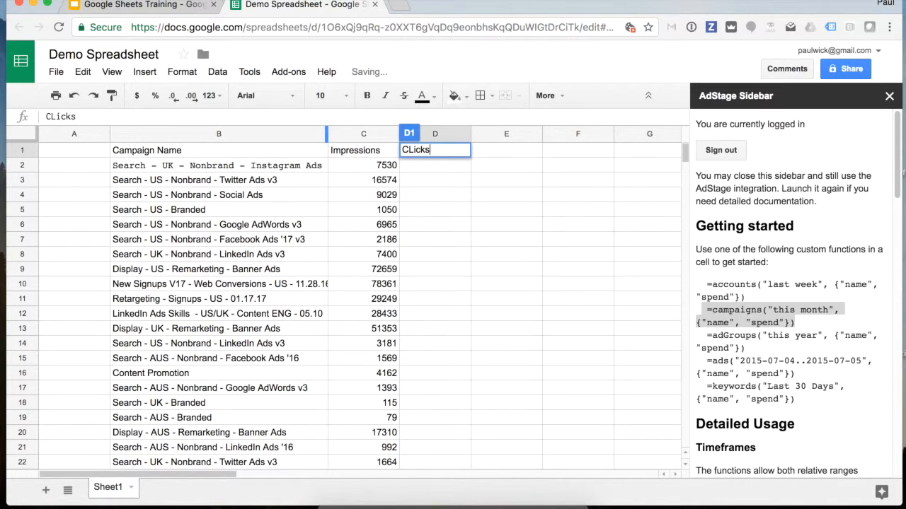
key(Tab)
text(Spend)
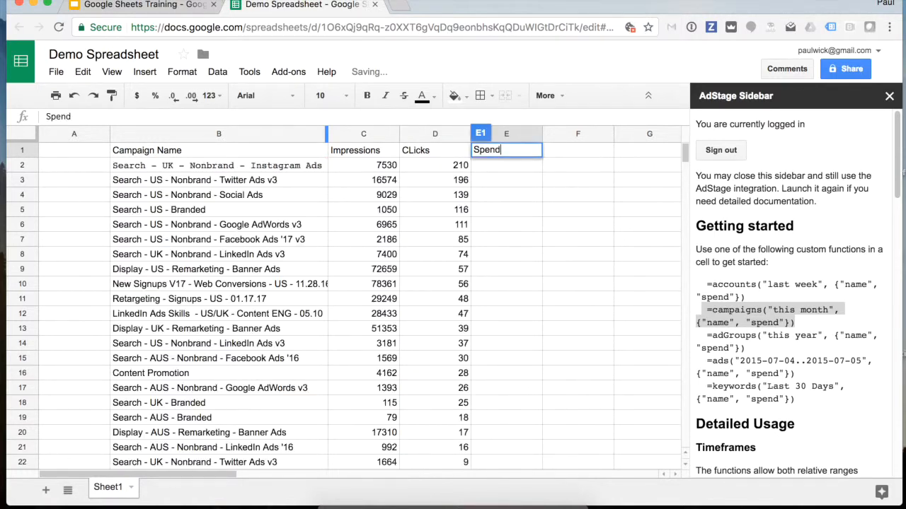
key(Tab)
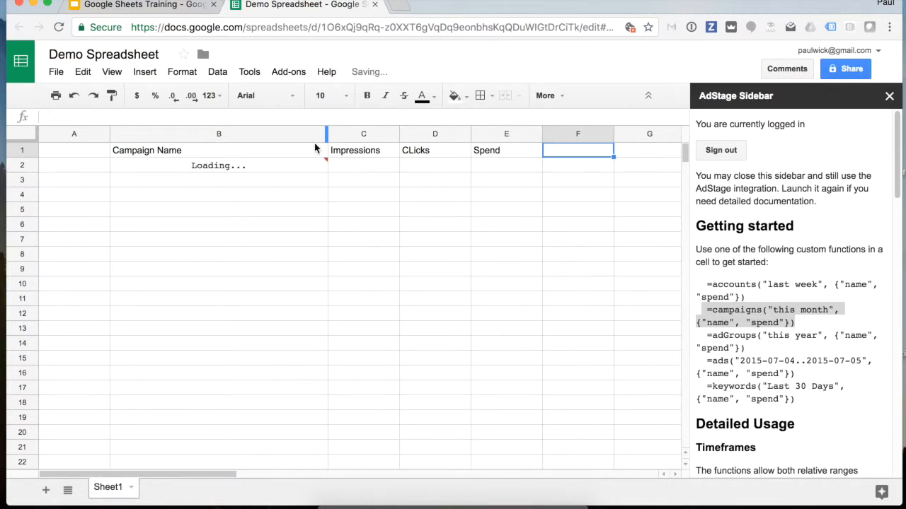
- Examine the campaigns formula in B2 and the header cells in row 1 that it references
click(249, 164)
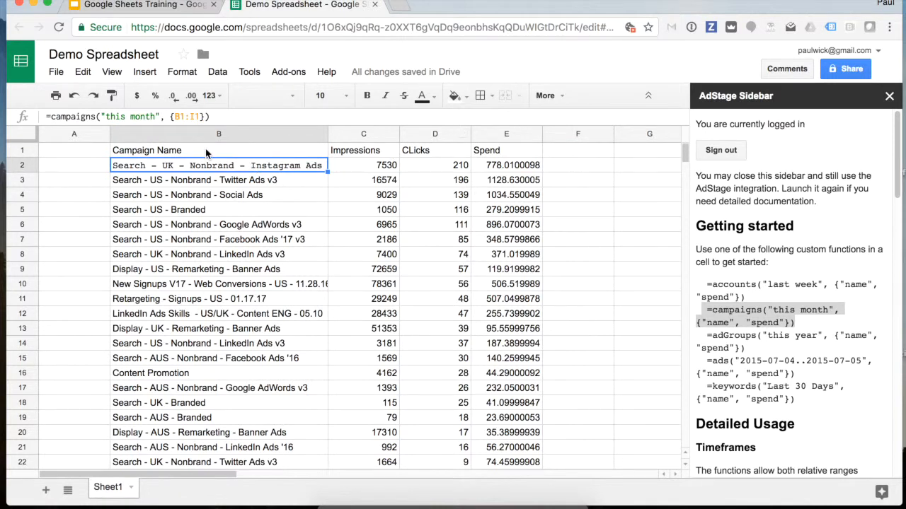
drag(240, 151, 456, 161)
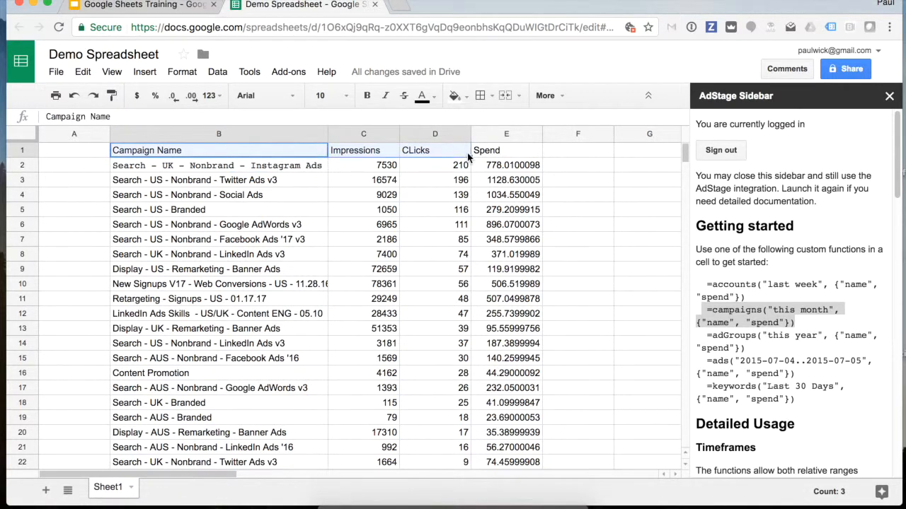
click(578, 157)
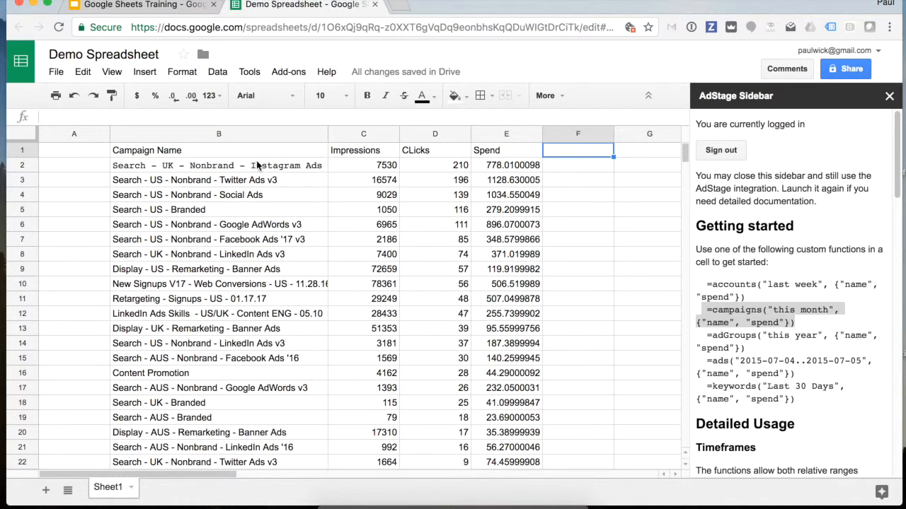
click(216, 167)
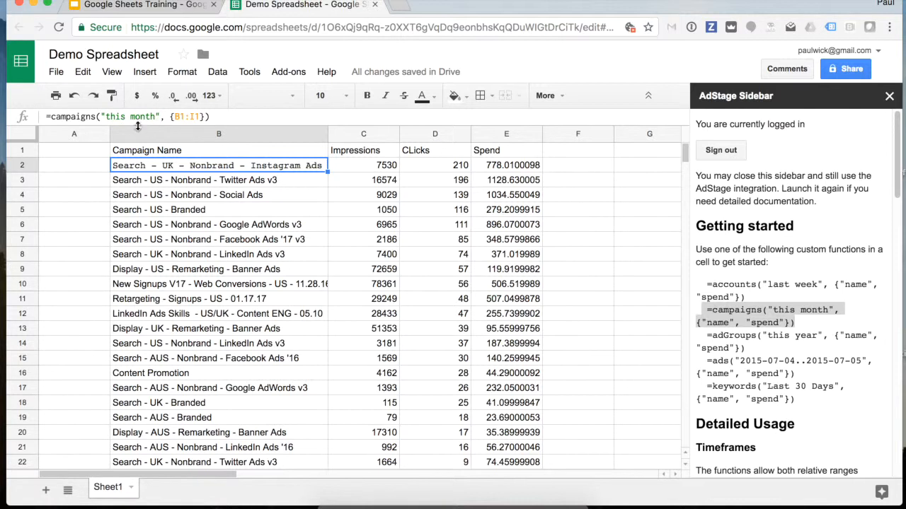
click(83, 154)
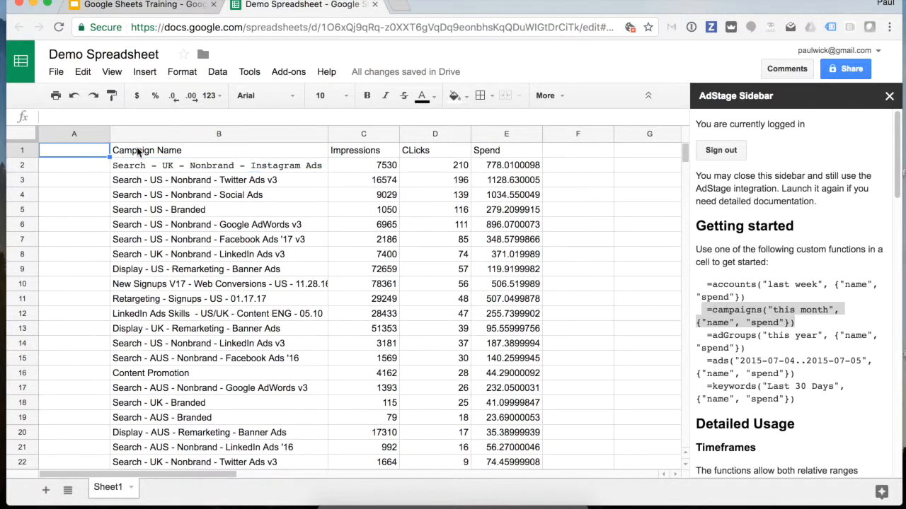
- Replace the hardcoded "this month" timeframe in the B2 campaigns formula with a reference to cell A1
click(121, 169)
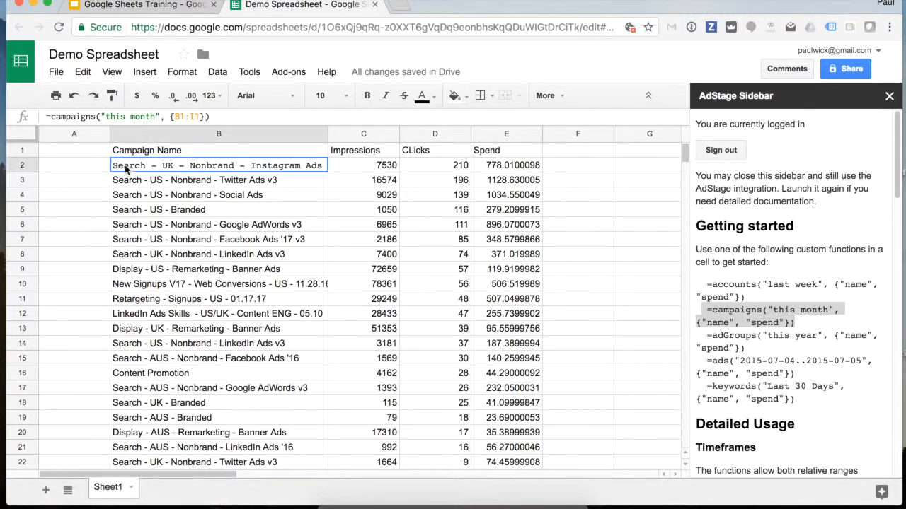
click(159, 116)
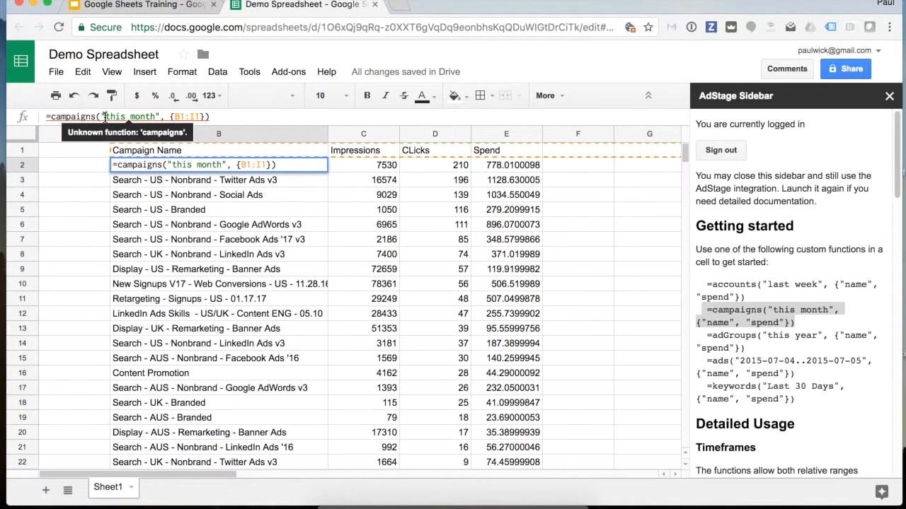
double_click(160, 117)
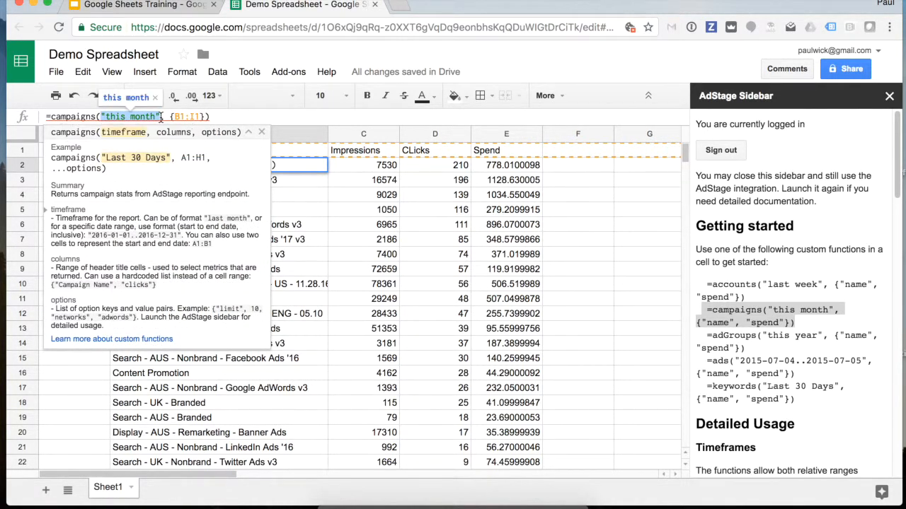
text(A1)
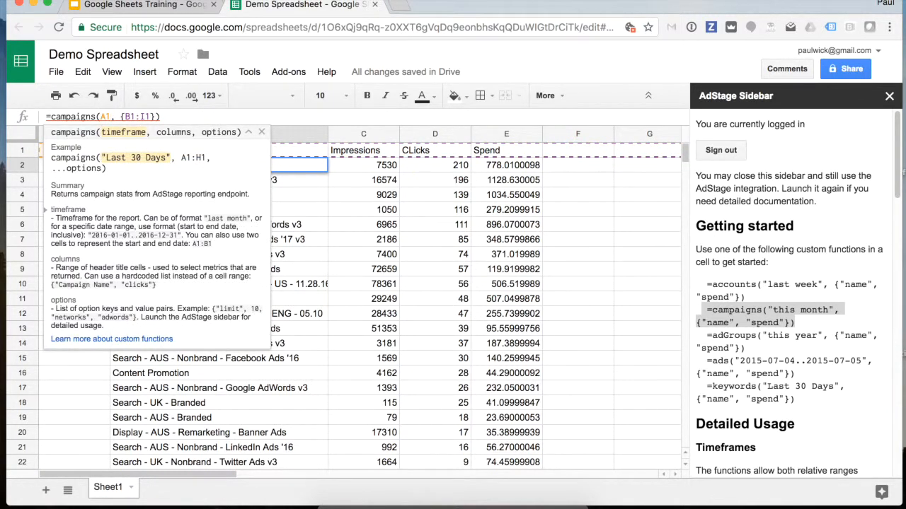
key(Return)
- Enter the timeframe last week in cell A1 for the campaigns formula in B2
key(Up)
key(Up)
key(Left)
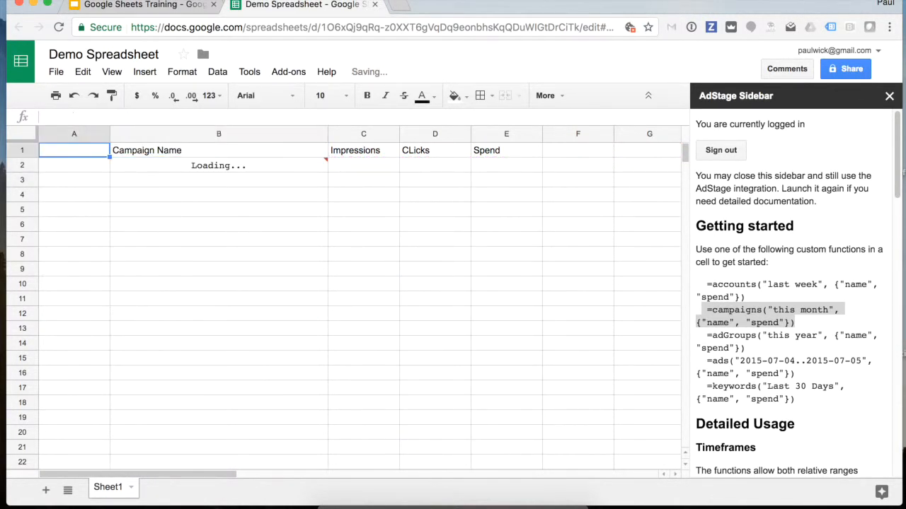
text(last week)
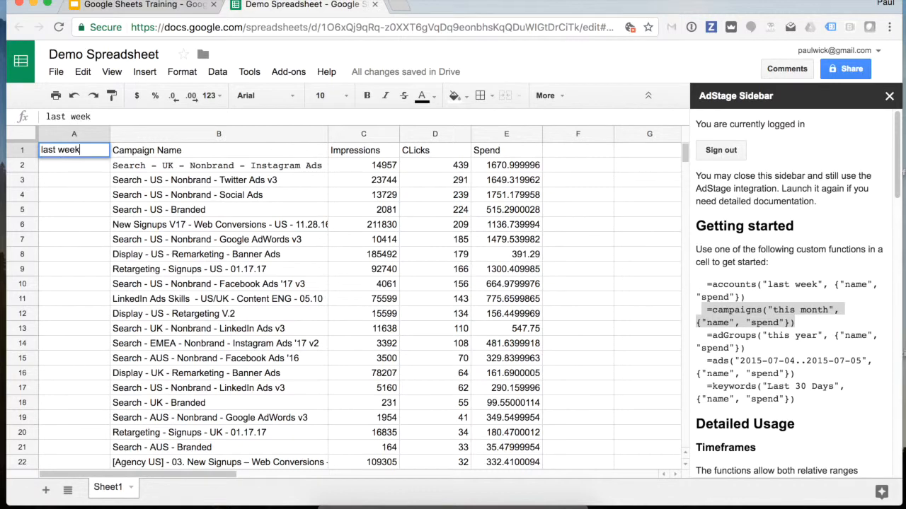
key(Return)
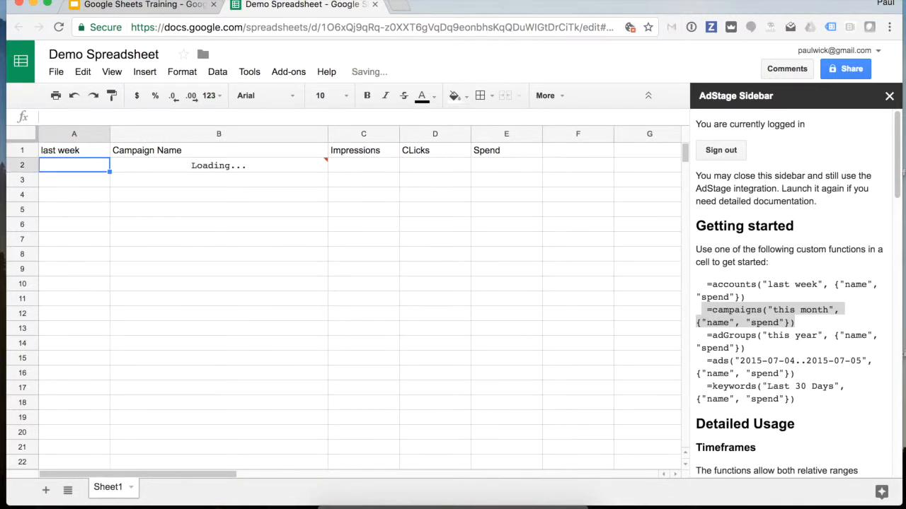
key(Right)
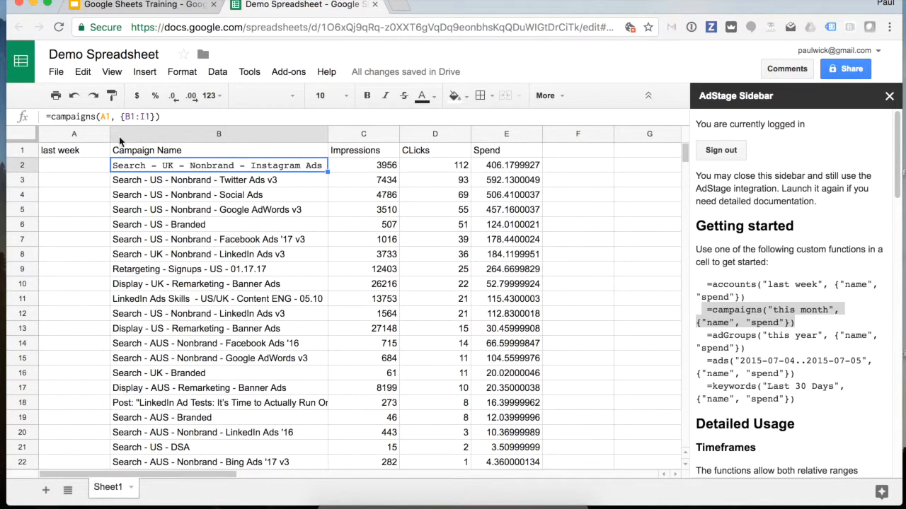
- Change the timeframe in cell A1 to last year
double_click(73, 151)
double_click(77, 152)
text(year)
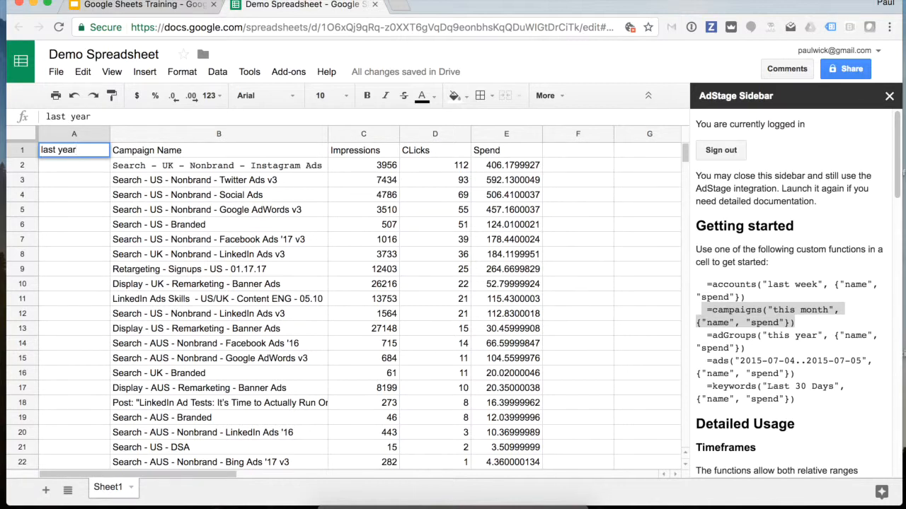
key(Return)
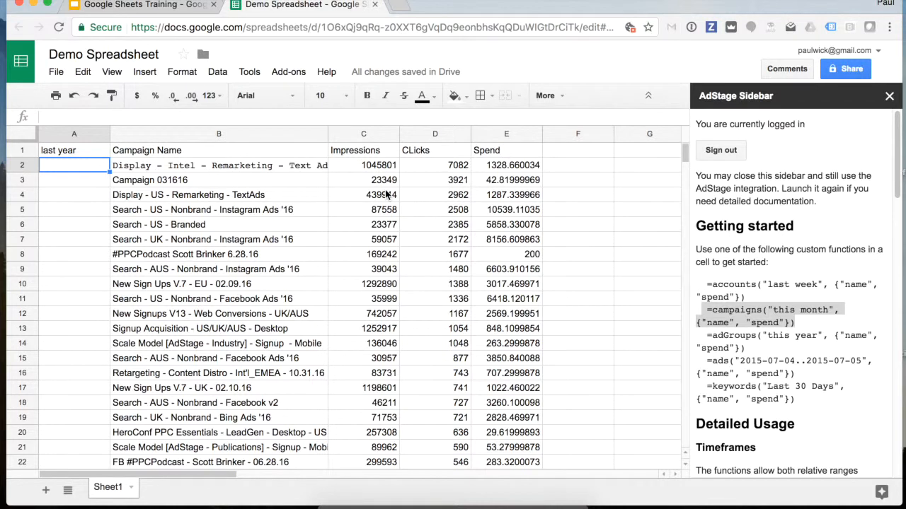
- Set the timeframe in cell A1 back to last week
click(89, 151)
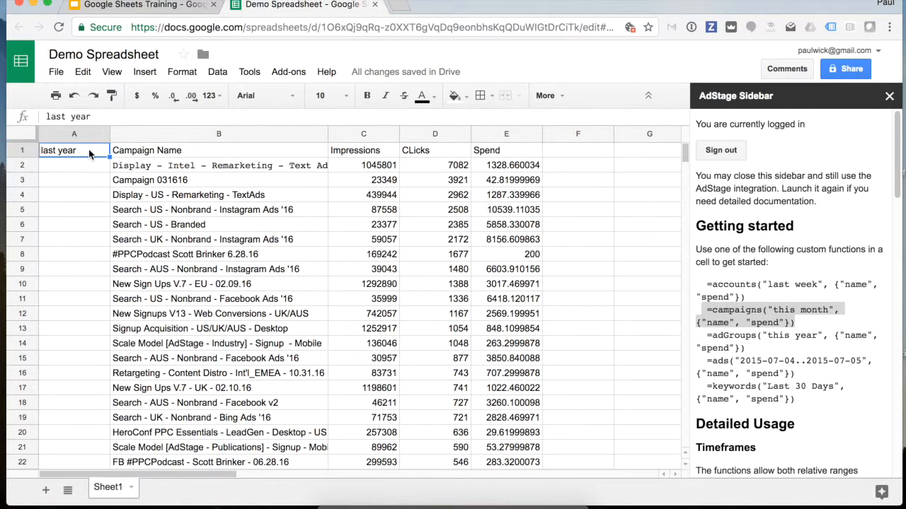
double_click(88, 151)
key(BackSpace)
key(BackSpace)
key(BackSpace)
key(BackSpace)
text(week)
key(Return)
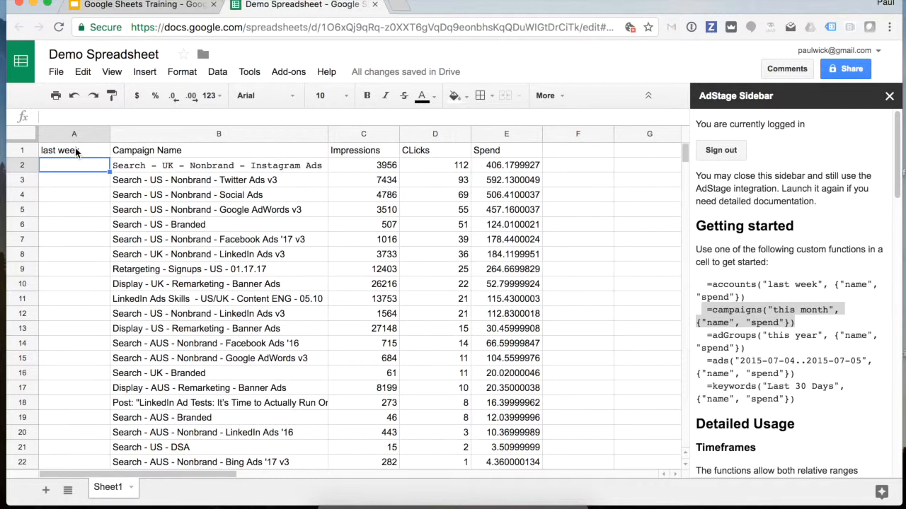
- Replace the campaigns function in the B2 formula with adGroups, keeping the references to A1 and B1:I1
click(180, 168)
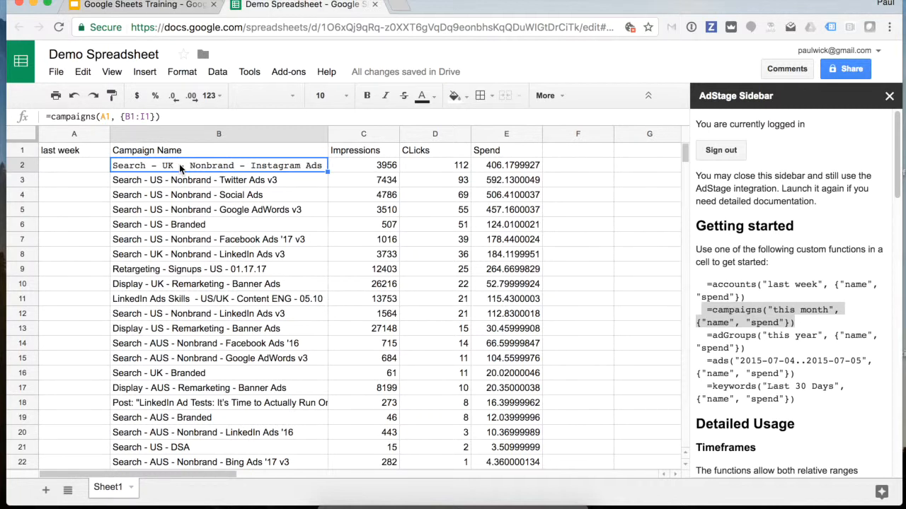
click(79, 152)
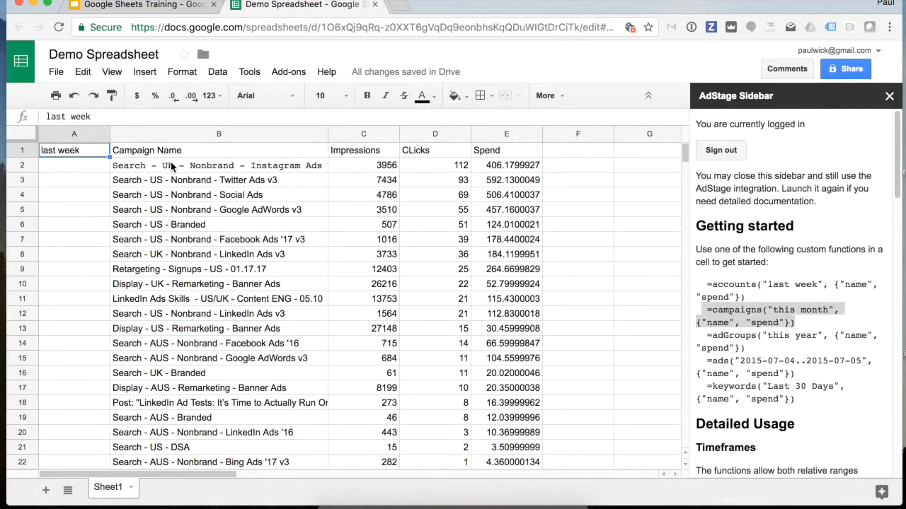
click(172, 165)
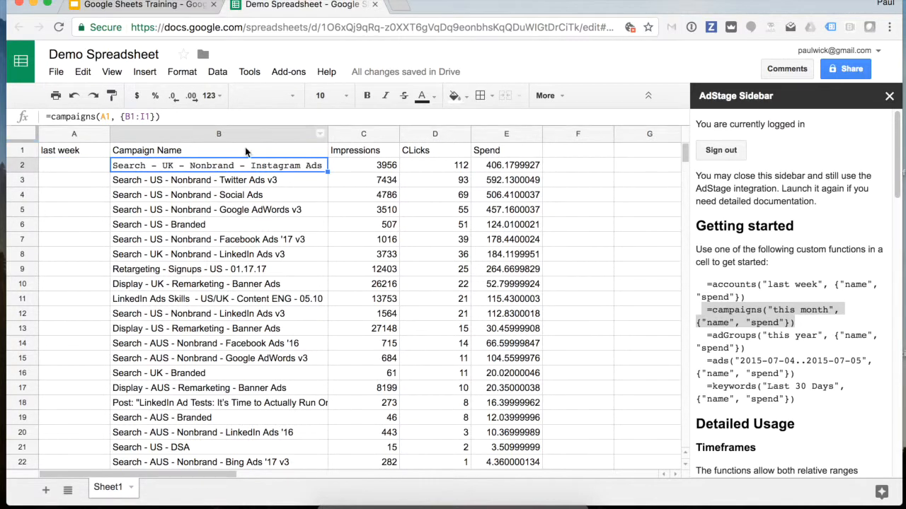
click(95, 116)
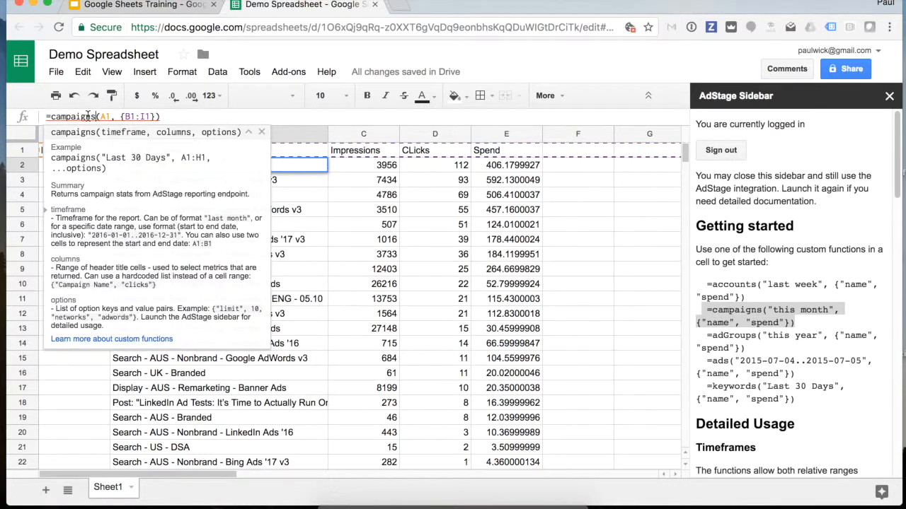
drag(46, 117, 94, 116)
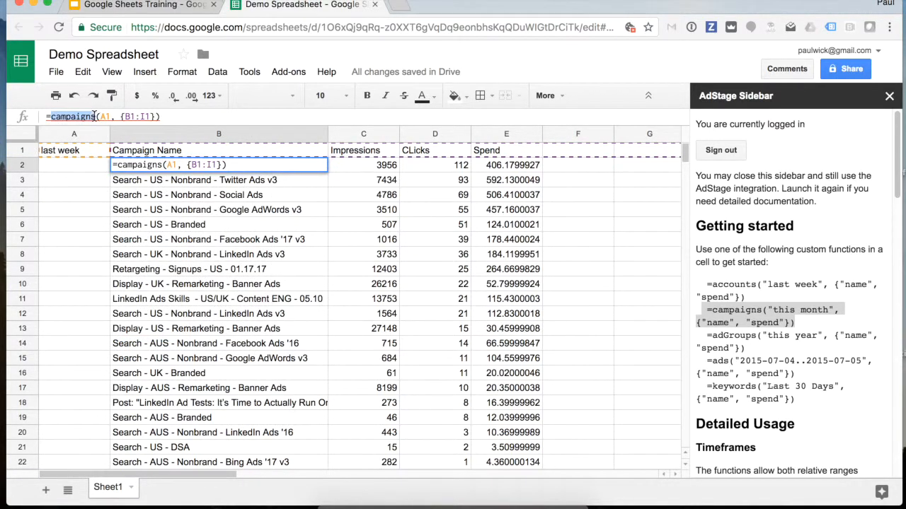
text(adGroups)
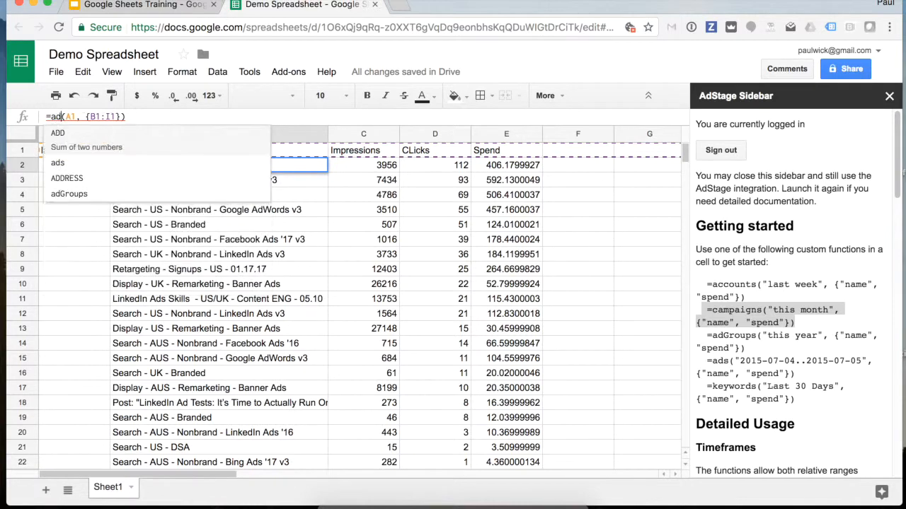
click(96, 117)
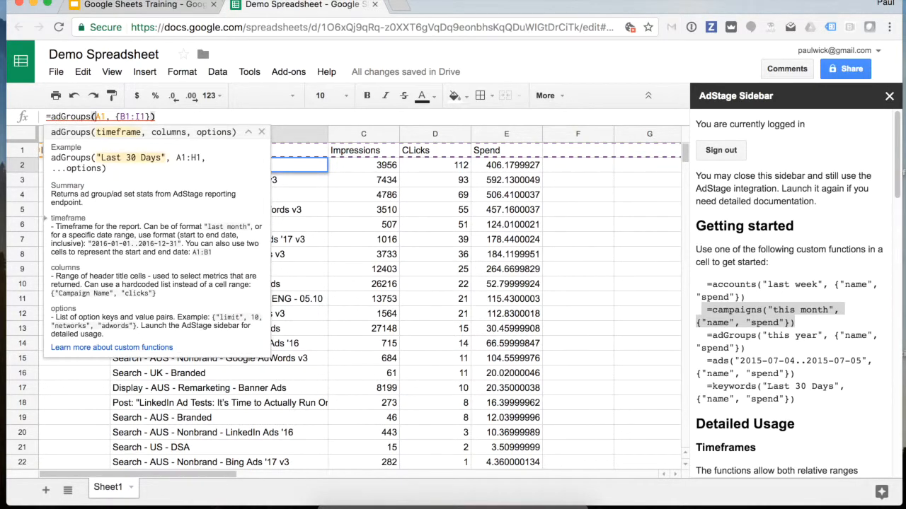
key(Return)
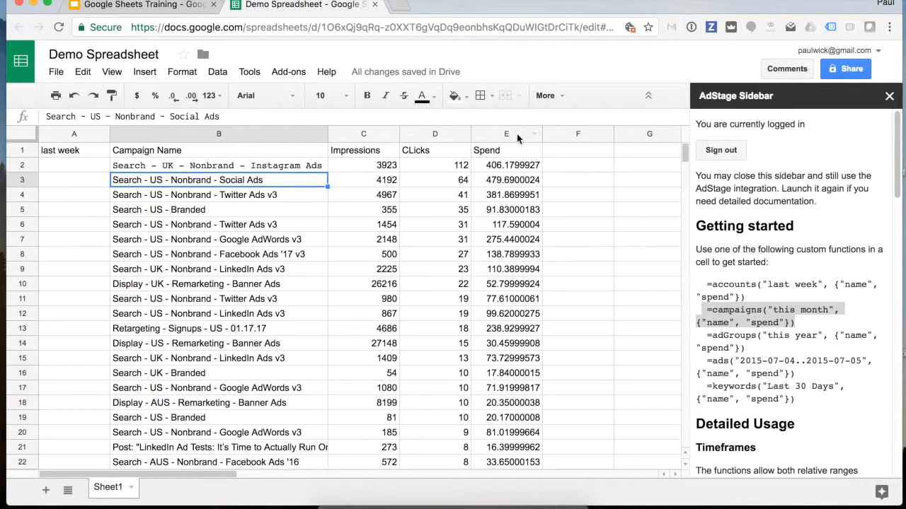
- Enter the additional headers Network, Account Name and Campaign Name in cells F1 to H1
click(575, 152)
text(Network)
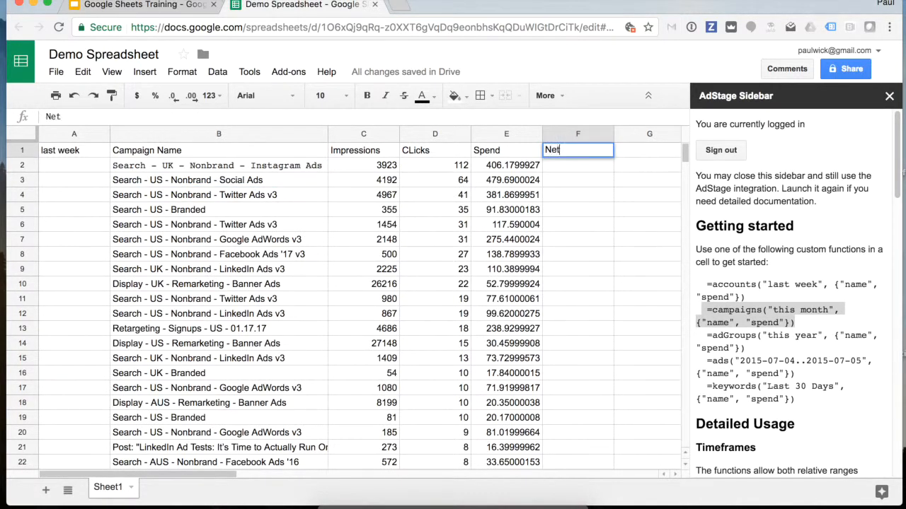
key(Return)
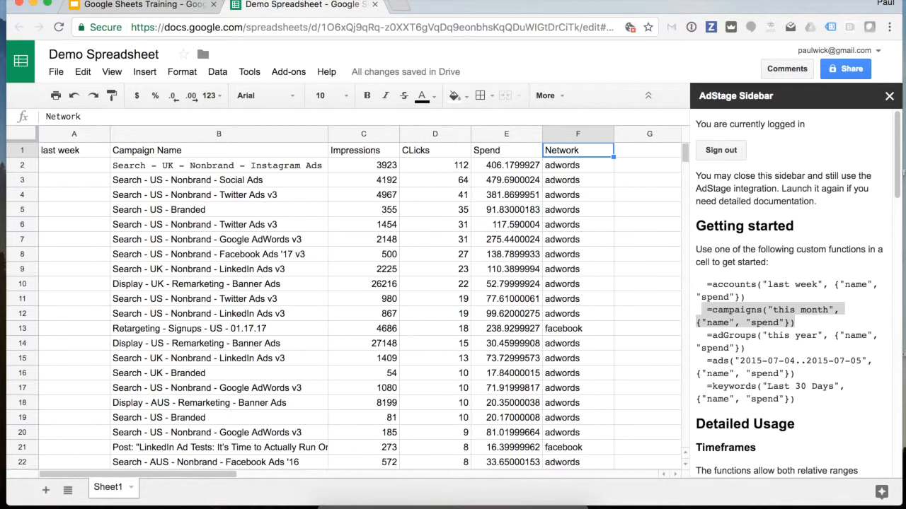
key(Right)
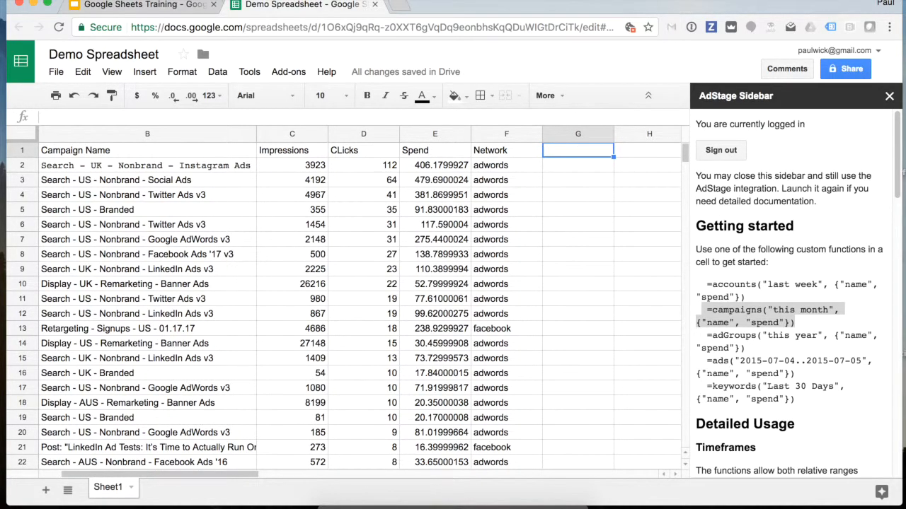
text(Account Name)
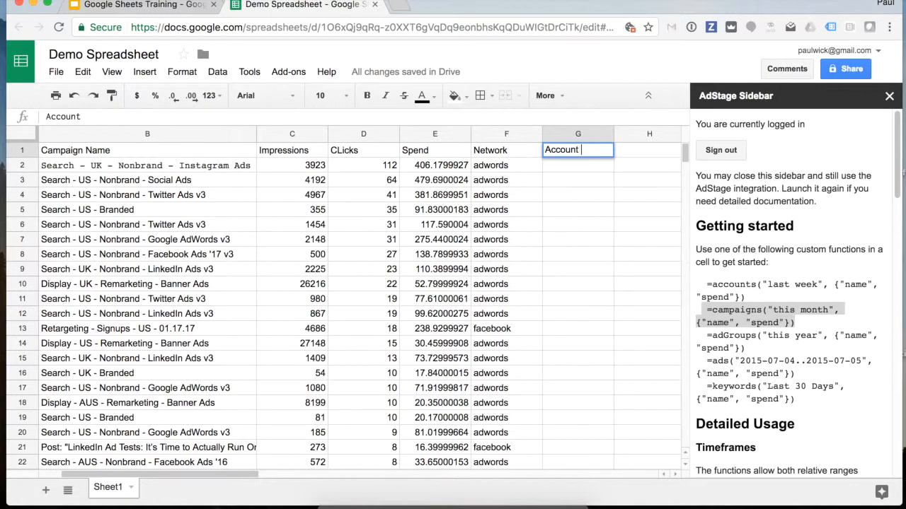
key(Return)
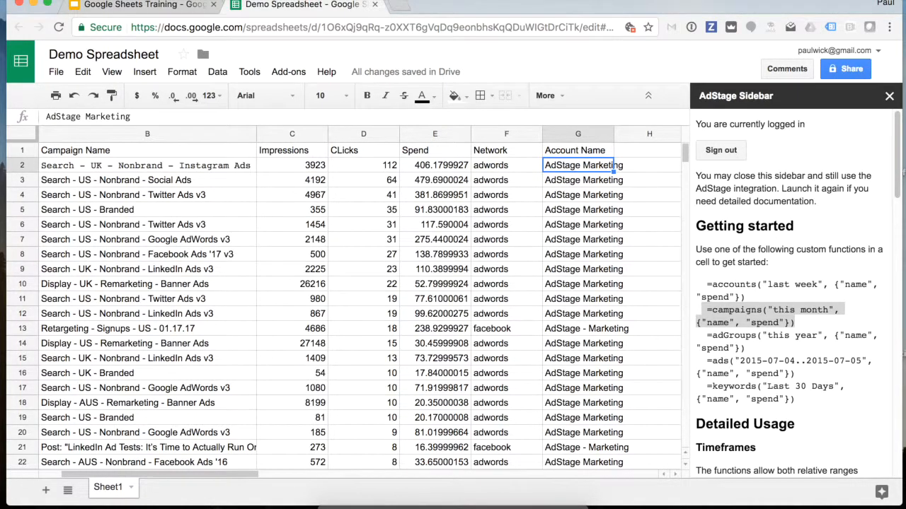
key(Up)
key(Right)
text(Camp)
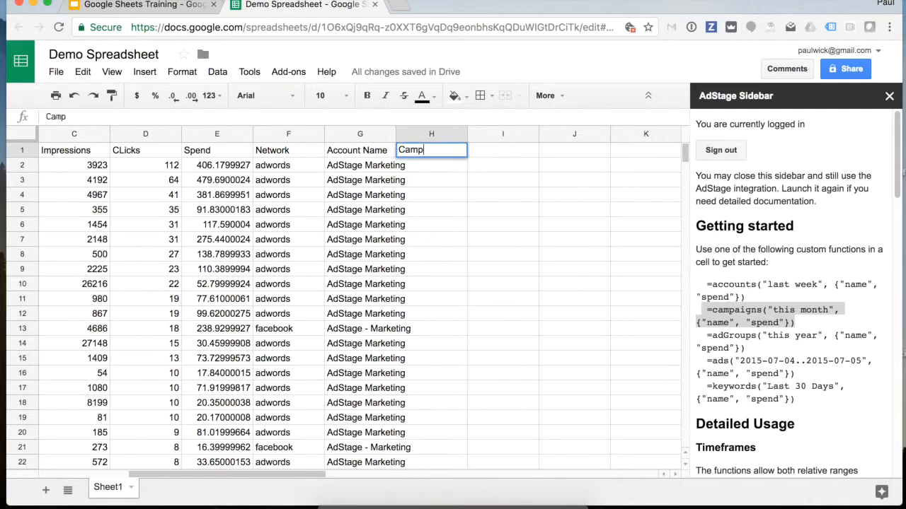
text(aign Name)
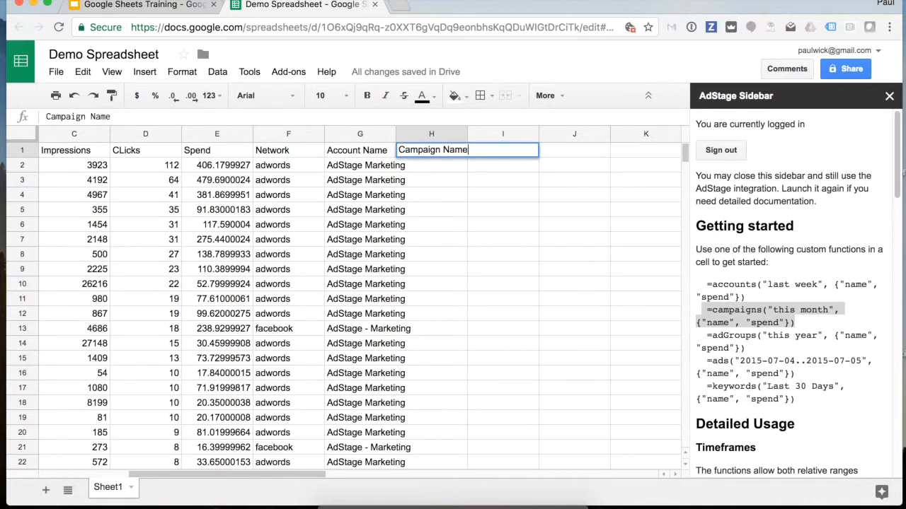
key(Return)
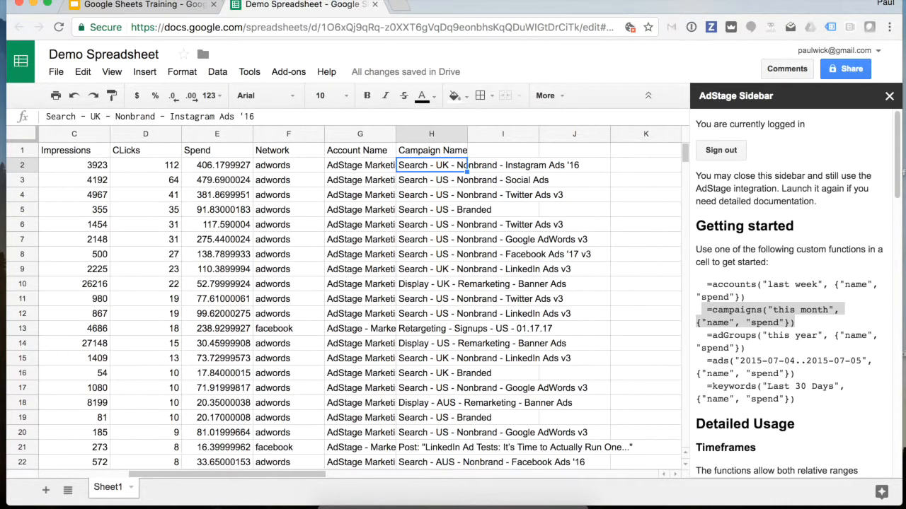
- Check the Getting Started outline in the Google Sheets Training presentation and return to the Demo Spreadsheet
scroll(479, 246, left, 4)
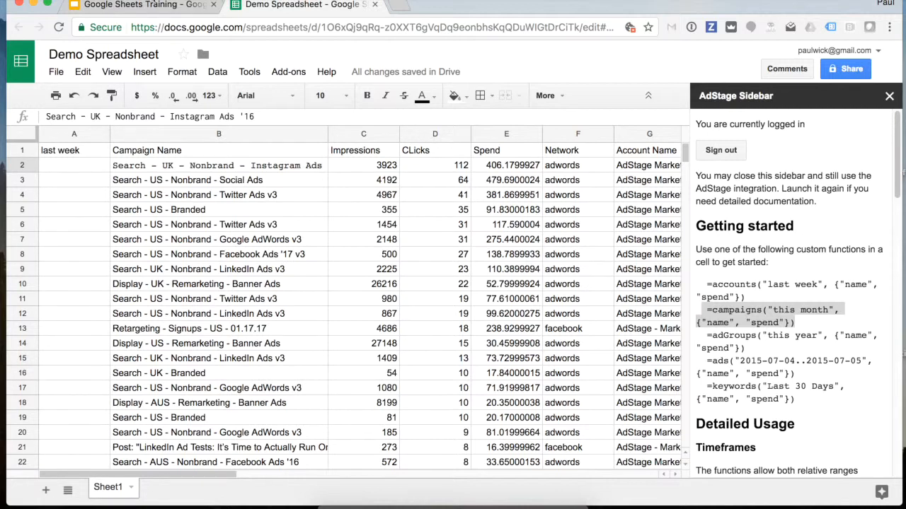
click(142, 4)
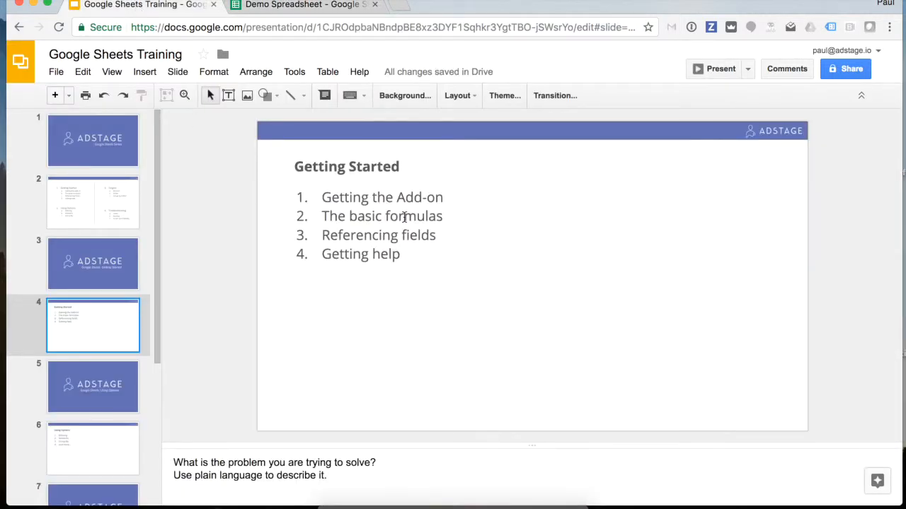
click(305, 4)
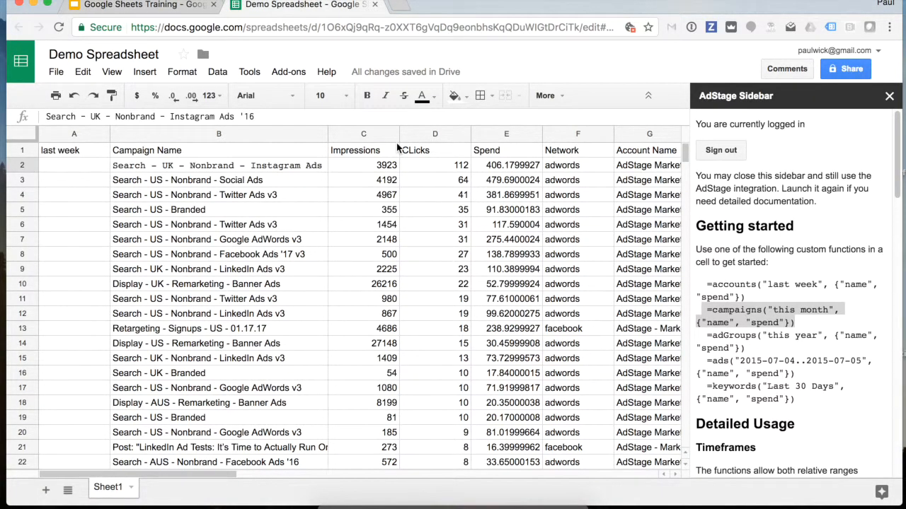
- Open the AdStage Help Center at support.adstage.io in a new browser tab and search its articles for sheets
click(400, 5)
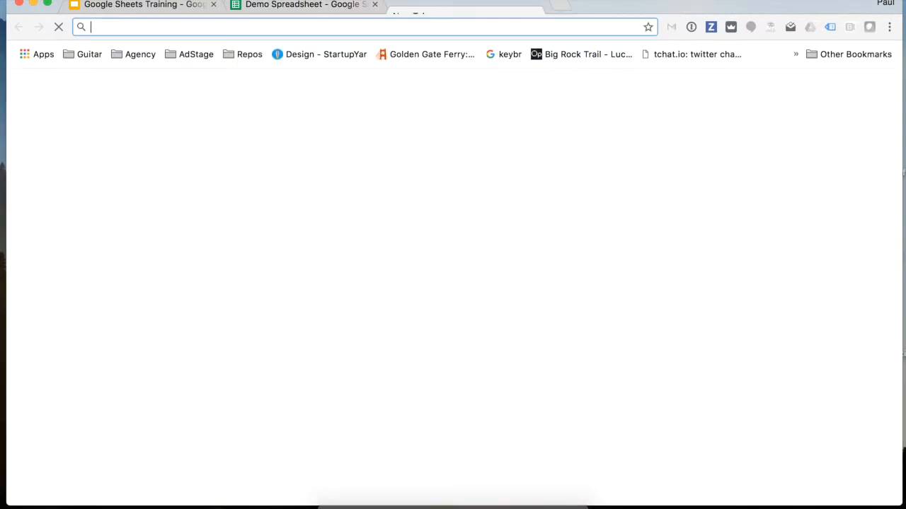
text(support.adstage.io)
key(Return)
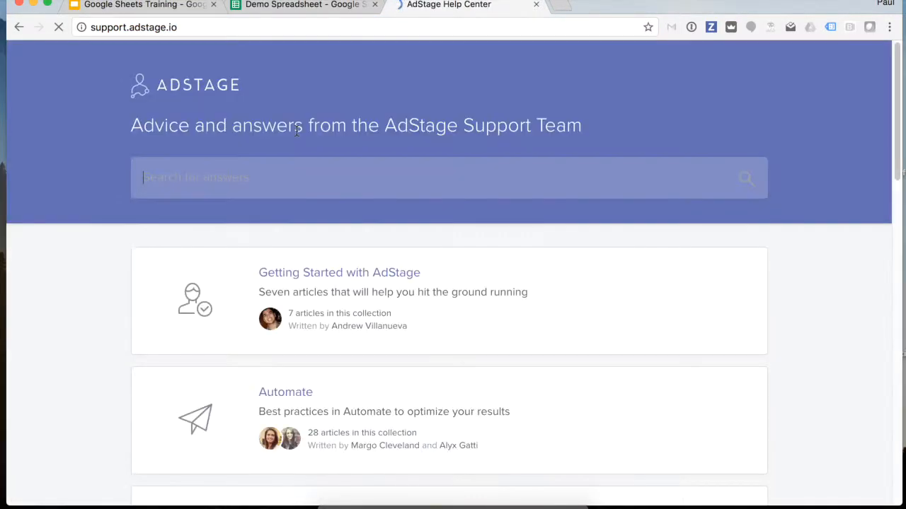
text(sheets)
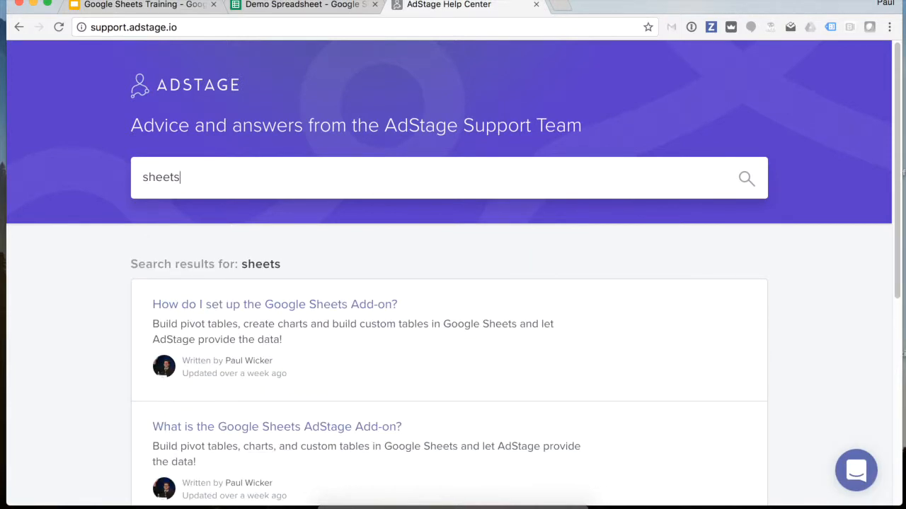
scroll(344, 310, down, 5)
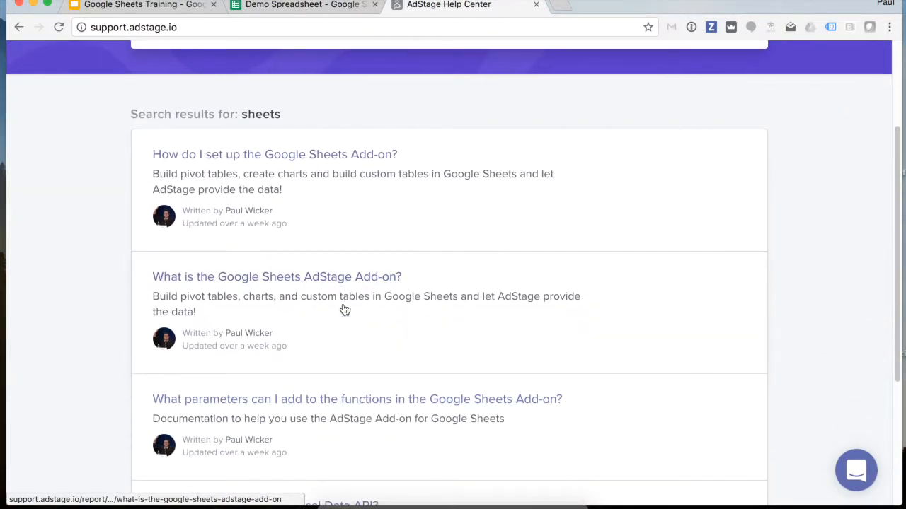